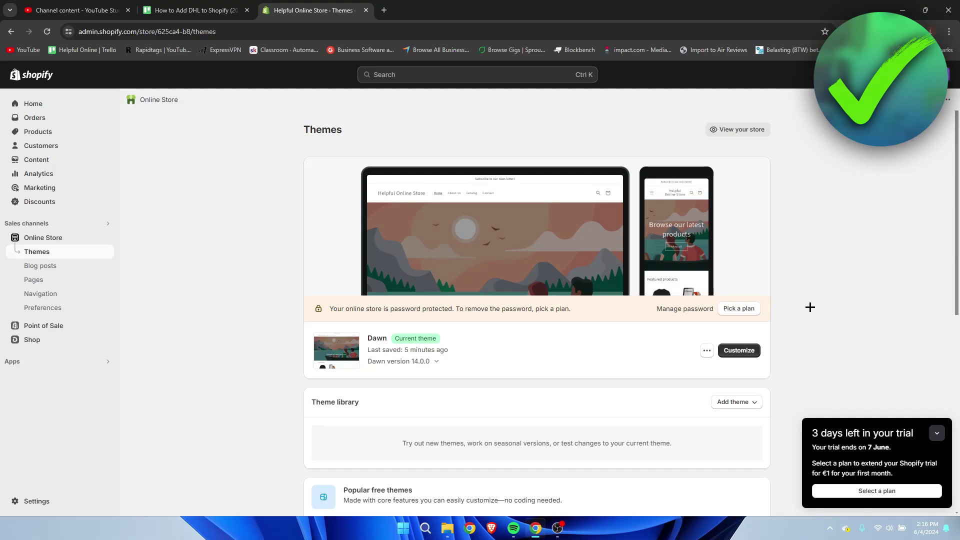
# Go to the store's Home page, then bring up the list of installed apps
pyautogui.click(56, 106)
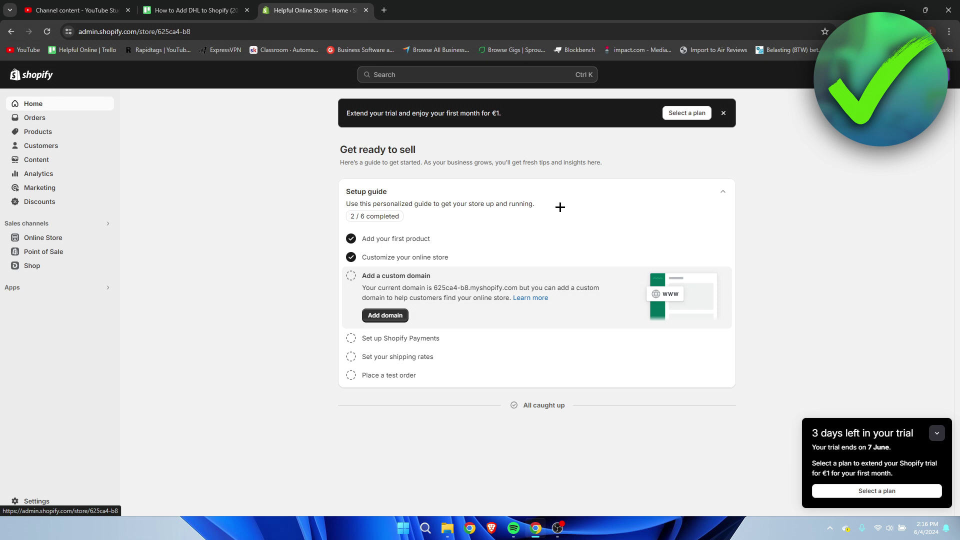
pyautogui.click(58, 288)
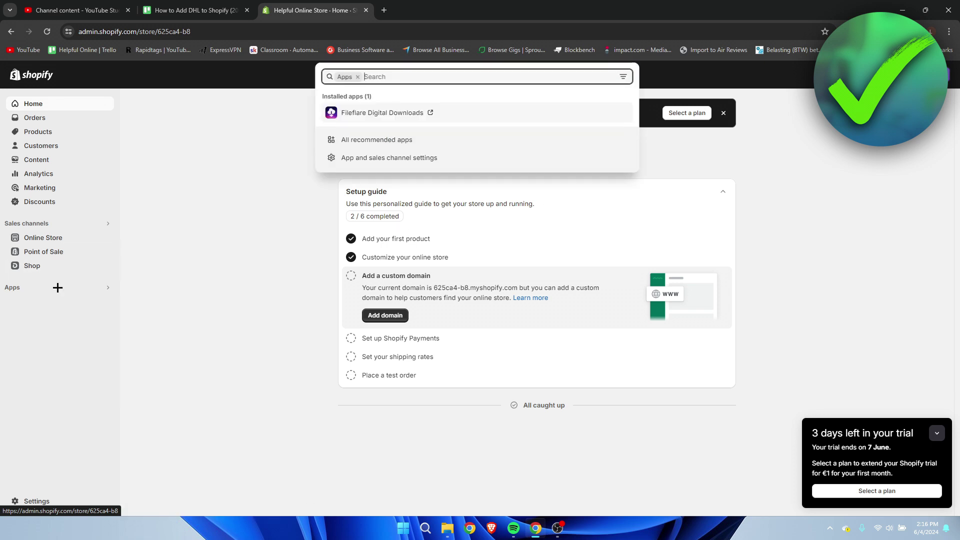
# From the recommended apps, search the App Store for 'dhl'
pyautogui.click(393, 146)
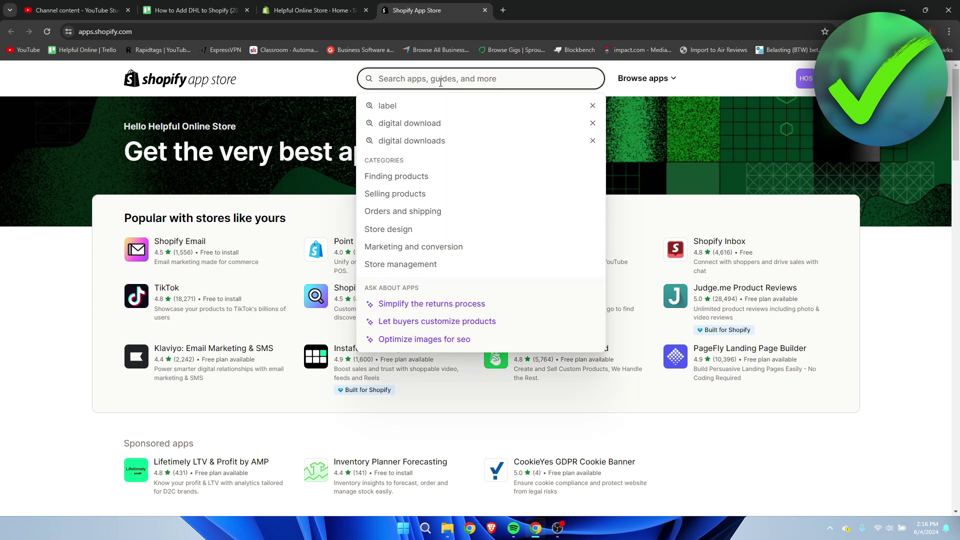
pyautogui.write('dhl')
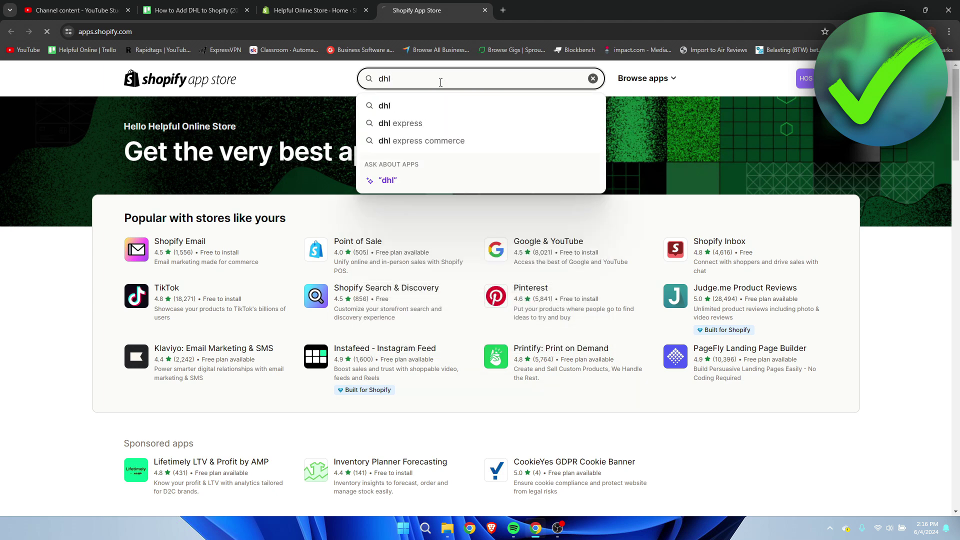
pyautogui.press('Return')
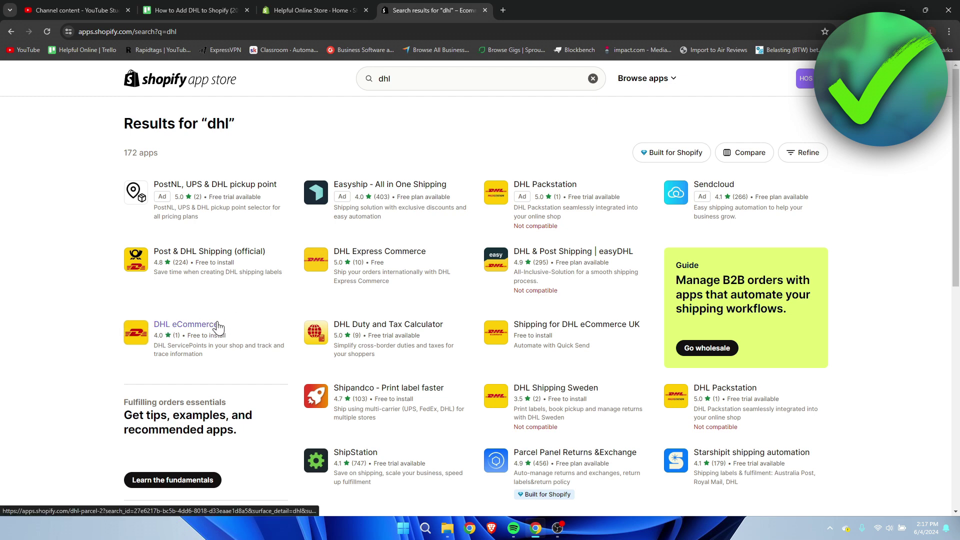
# Compare the DHL eCommerce and Shipping for DHL eCommerce UK listings, then install DHL eCommerce
pyautogui.click(160, 330)
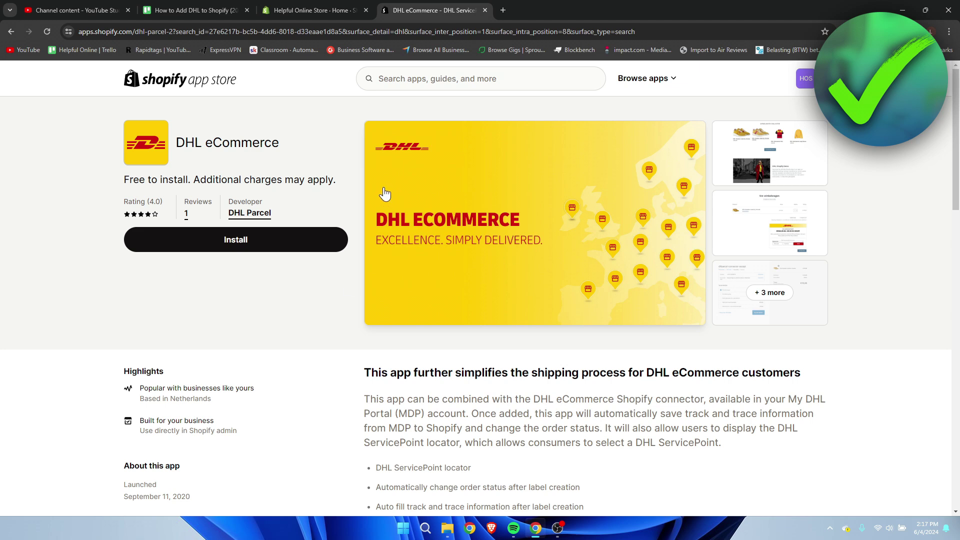
pyautogui.hotkey('alt', 'Left')
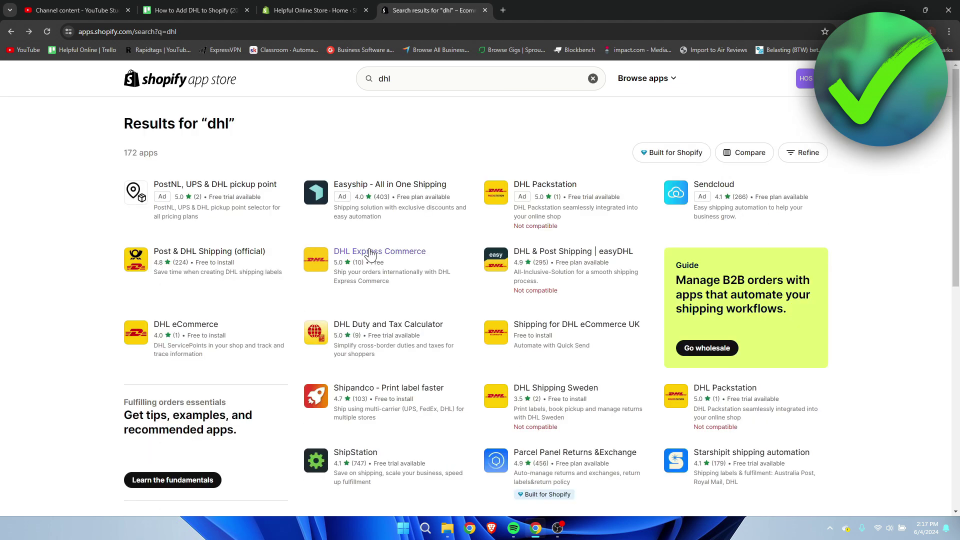
pyautogui.click(608, 329)
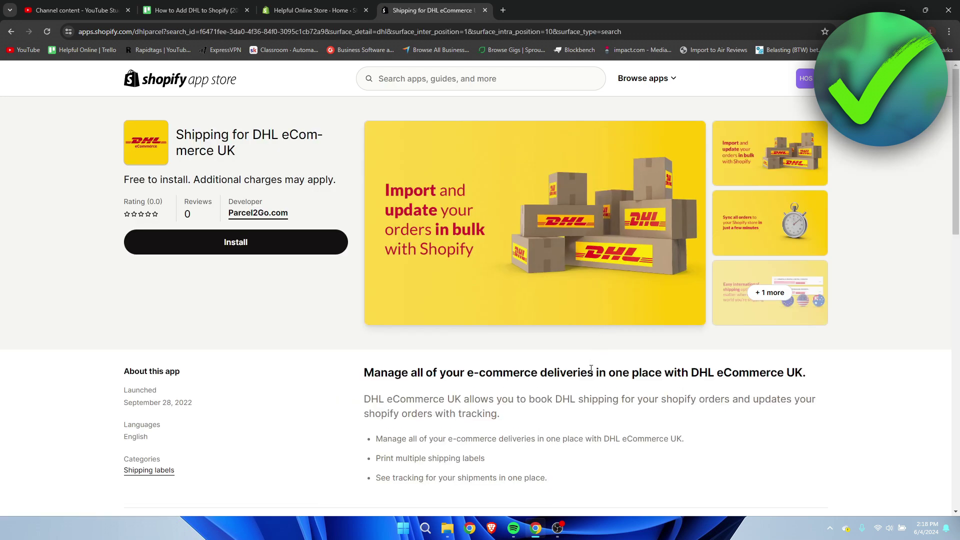
pyautogui.scroll(-8, 585, 378)
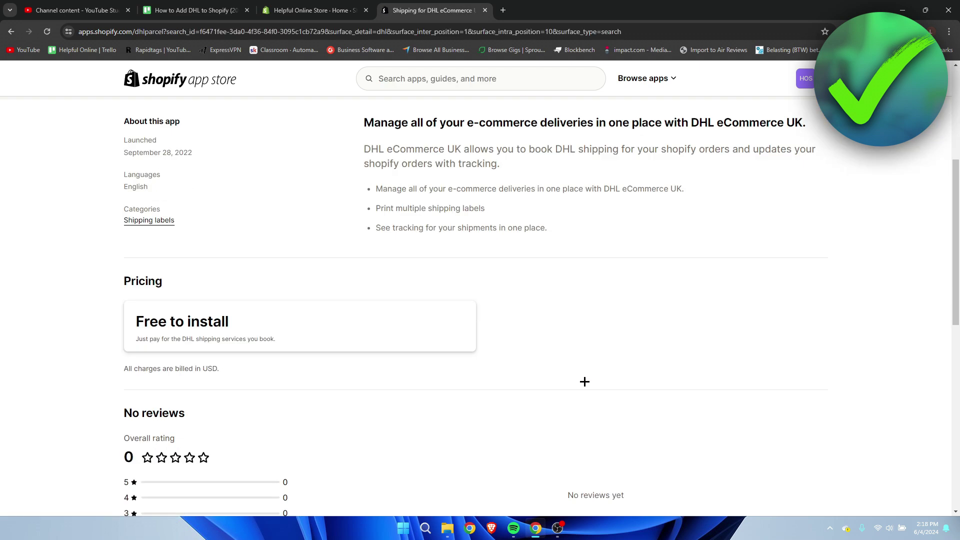
pyautogui.scroll(5, 584, 381)
pyautogui.hotkey('alt', 'Left')
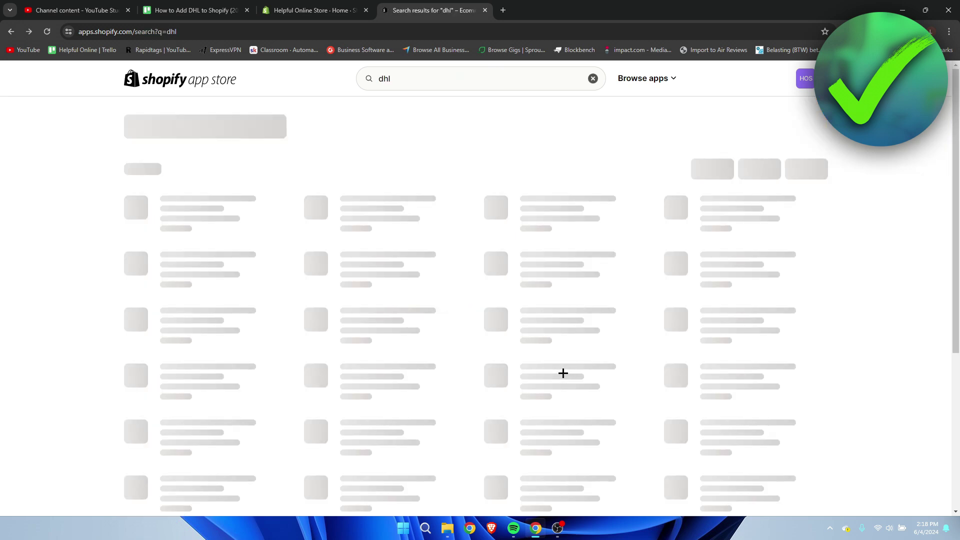
pyautogui.click(217, 334)
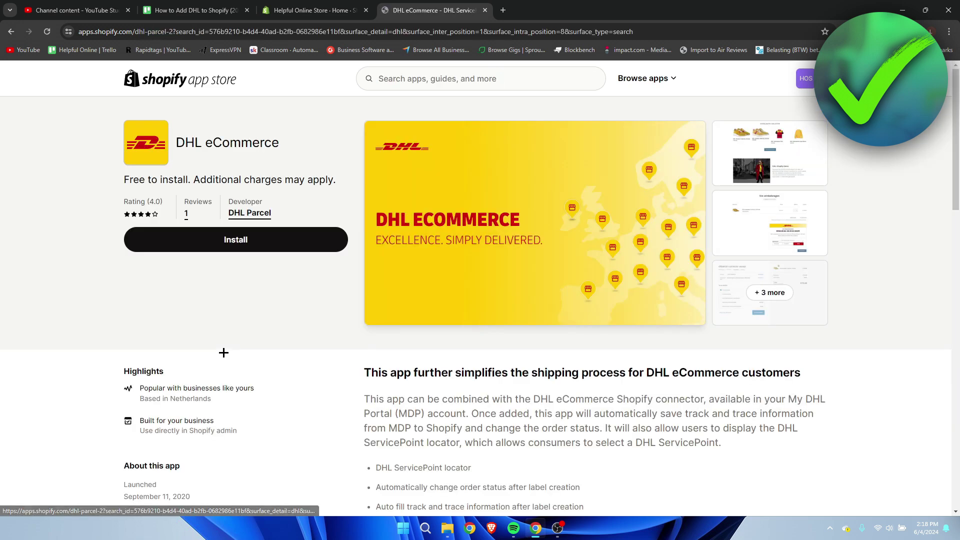
pyautogui.click(240, 243)
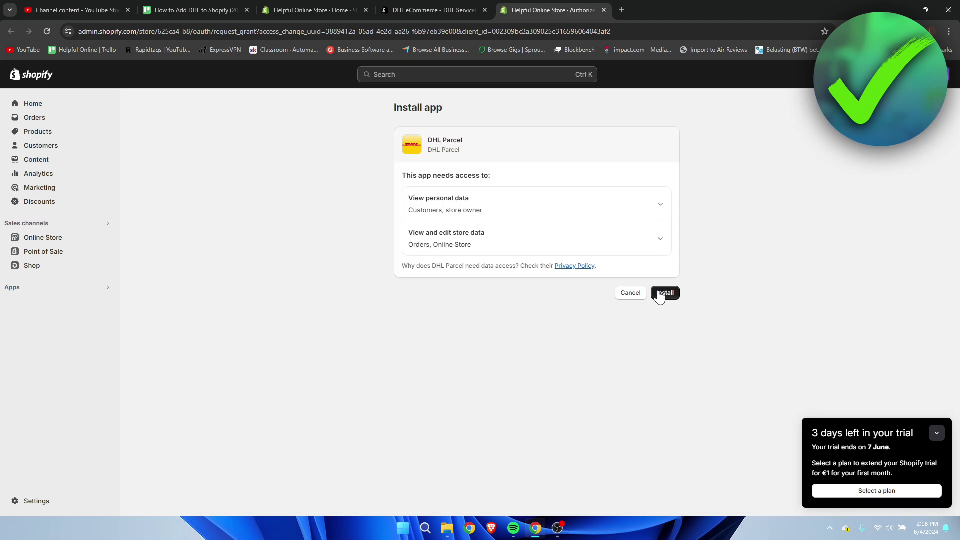
# Confirm the DHL Parcel app installation and pick Plugin as its usage mode
pyautogui.click(663, 294)
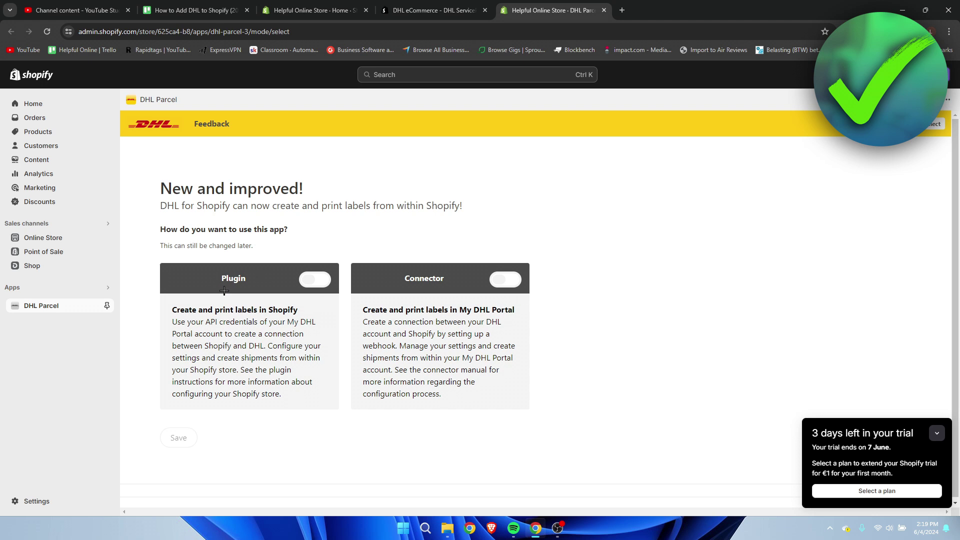
pyautogui.click(317, 280)
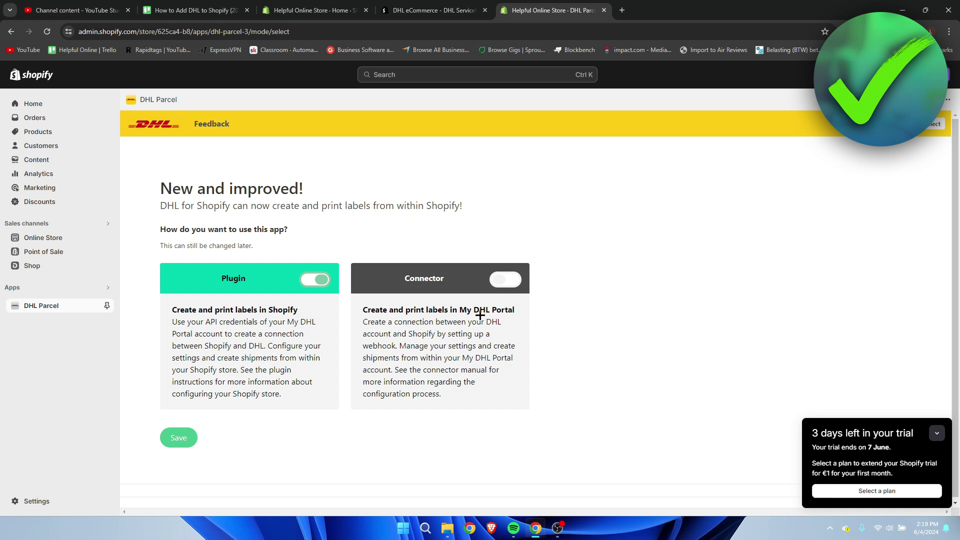
# Highlight the DHL Portal text and the Plugin and Connector card headings
pyautogui.moveTo(474, 311); pyautogui.dragTo(521, 310)
pyautogui.click(524, 309)
pyautogui.moveTo(172, 310); pyautogui.dragTo(299, 310)
pyautogui.moveTo(365, 310); pyautogui.dragTo(520, 310)
pyautogui.click(520, 310)
# Toggle between Connector and Plugin, settle on Plugin, save, and collapse the trial card
pyautogui.click(506, 280)
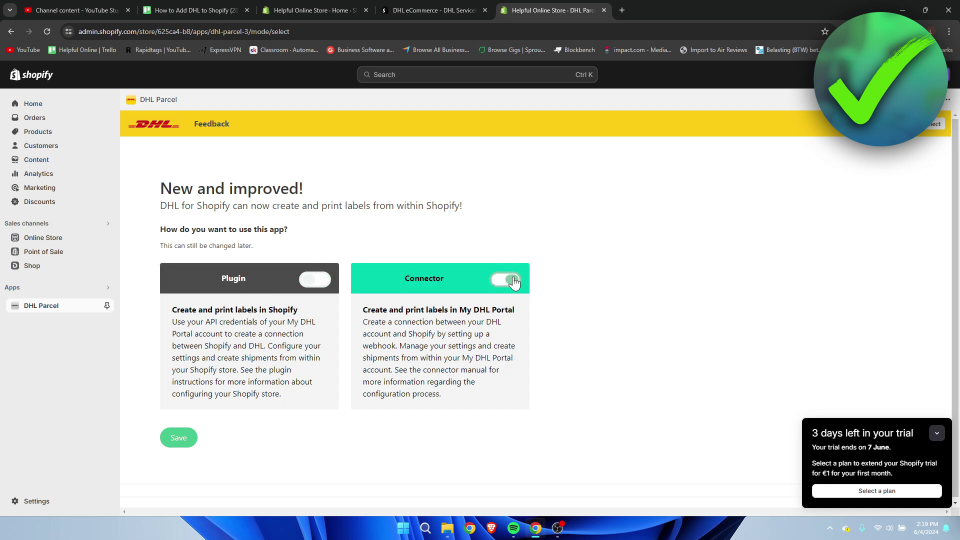
pyautogui.click(311, 280)
pyautogui.click(503, 281)
pyautogui.click(308, 281)
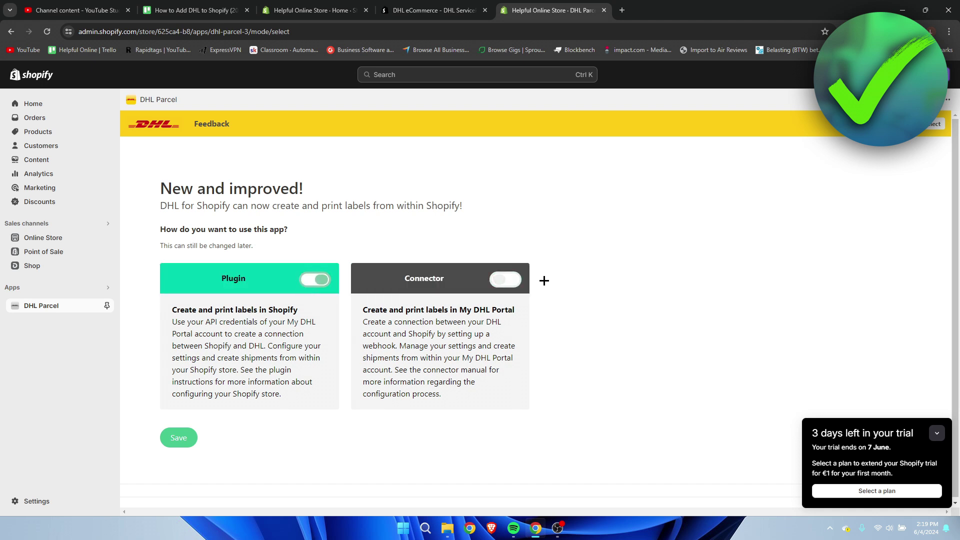
pyautogui.click(178, 446)
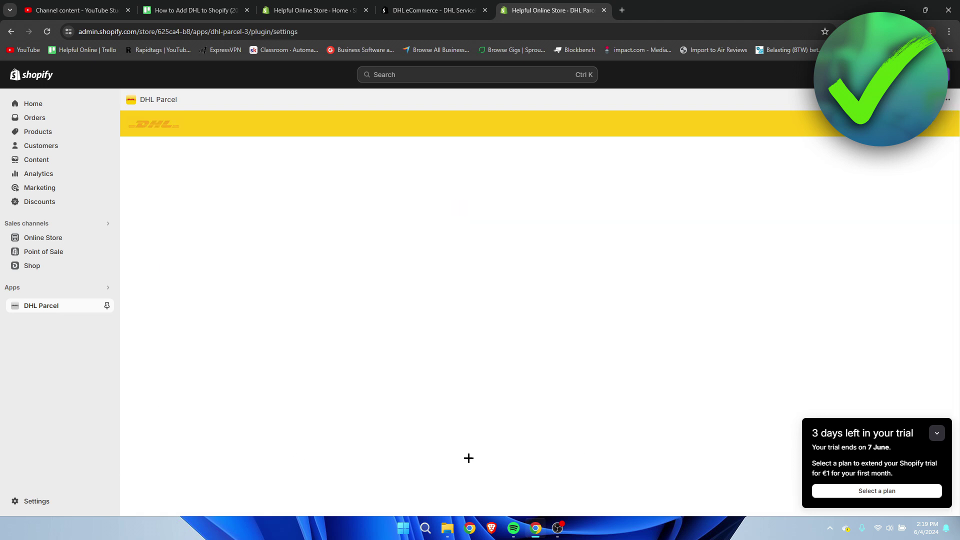
pyautogui.click(937, 433)
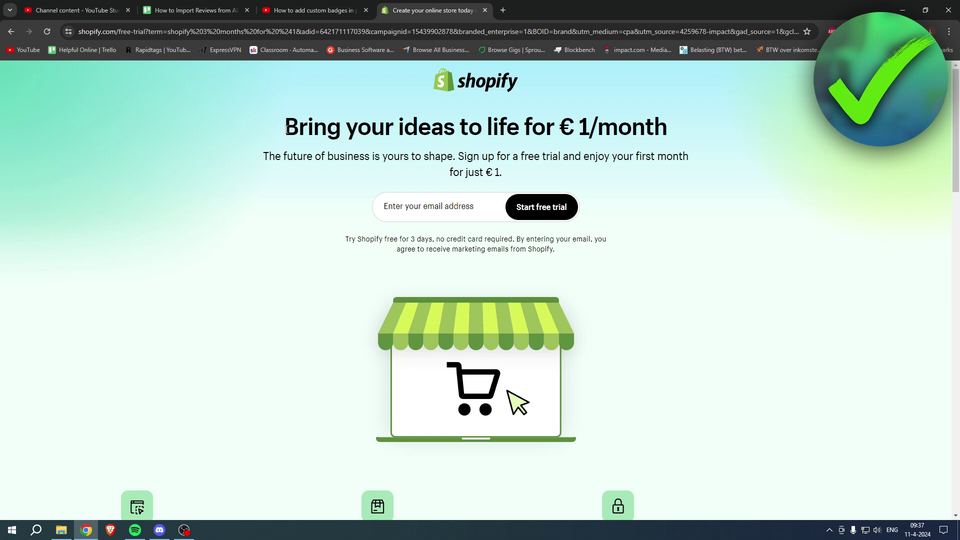
# Highlight and deselect the €1/month headline and part of the free-trial subheading
pyautogui.moveTo(287, 130); pyautogui.dragTo(664, 124)
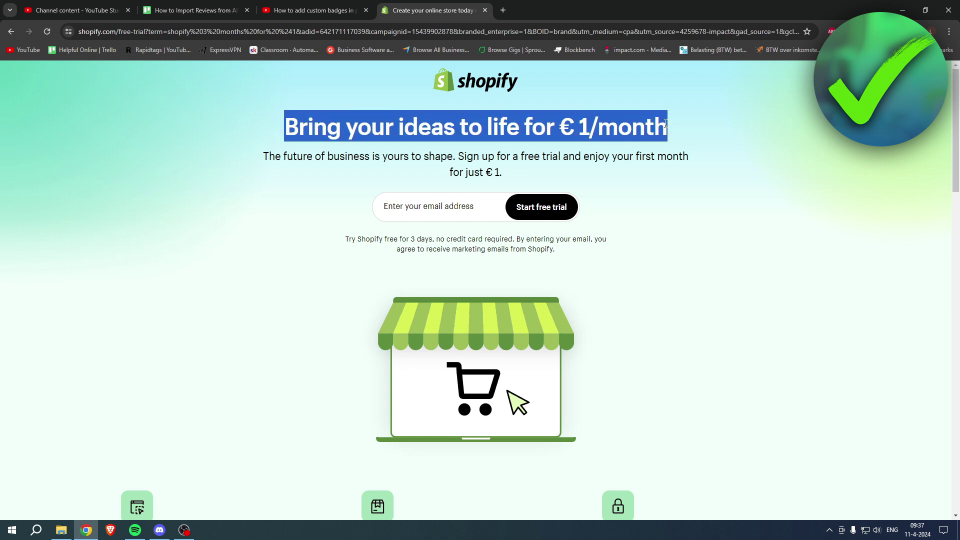
pyautogui.click(660, 130)
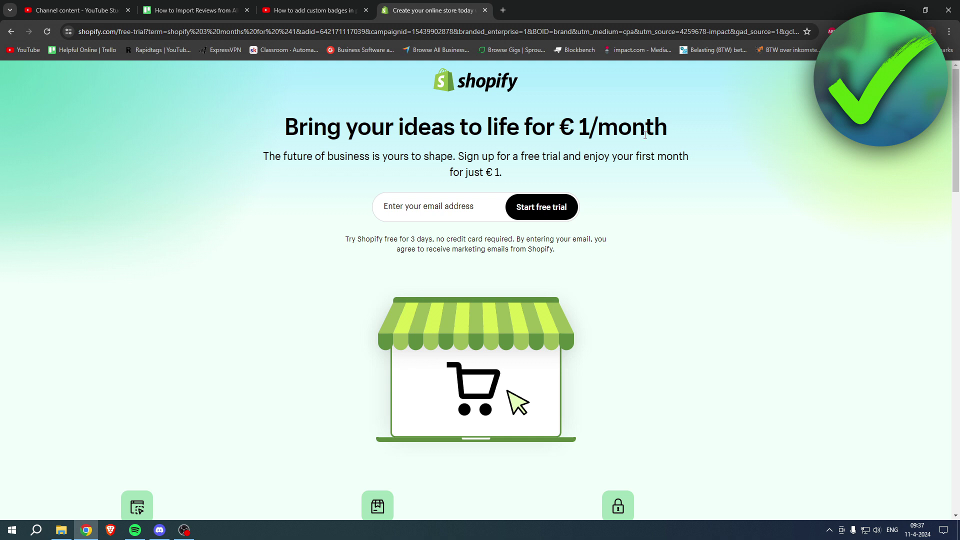
pyautogui.moveTo(462, 161); pyautogui.dragTo(509, 175)
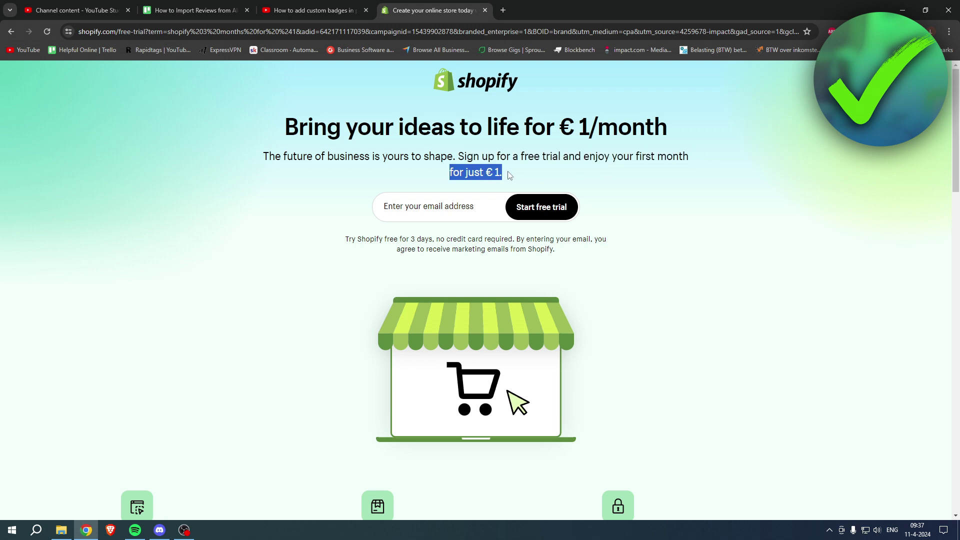
pyautogui.click(510, 174)
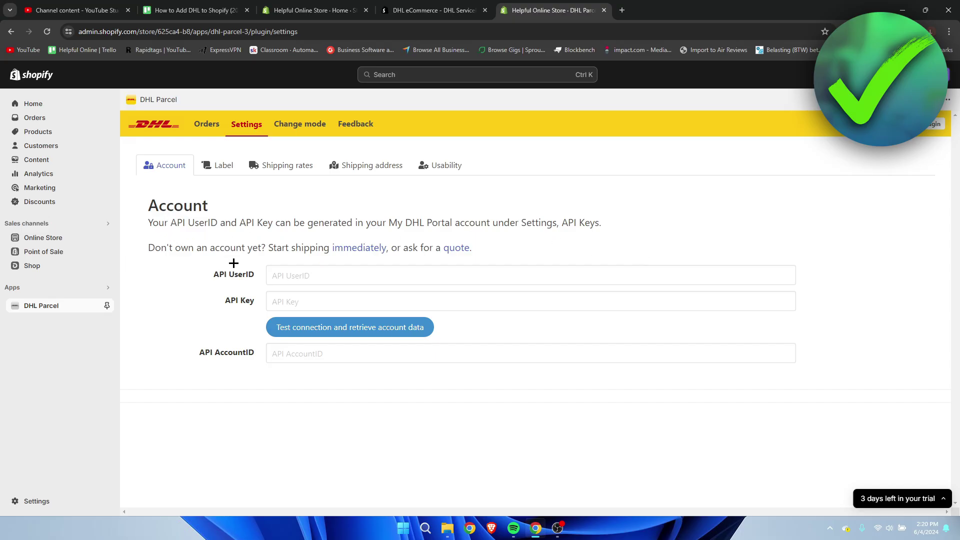
# Select the API UserID and API Key fields, then open DHL's free account signup page
pyautogui.click(279, 275)
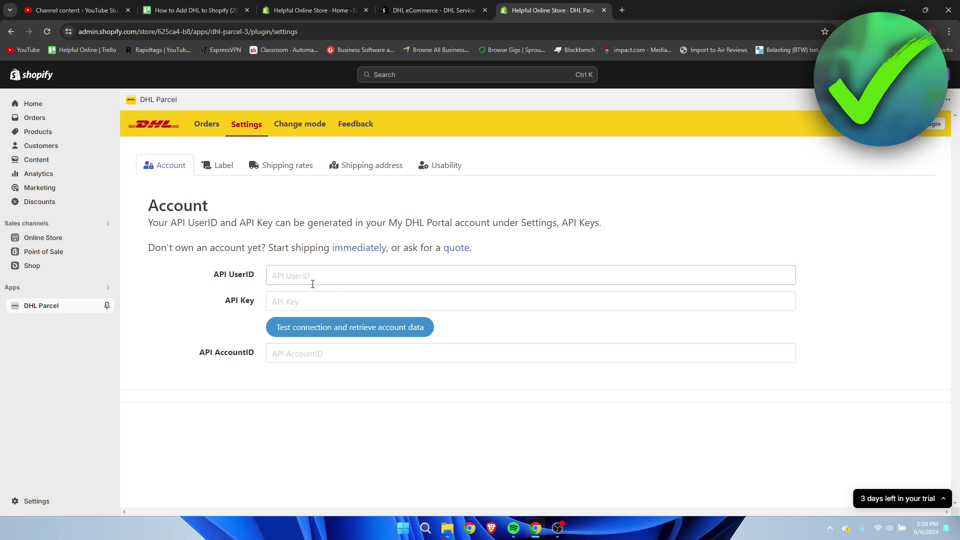
pyautogui.click(291, 302)
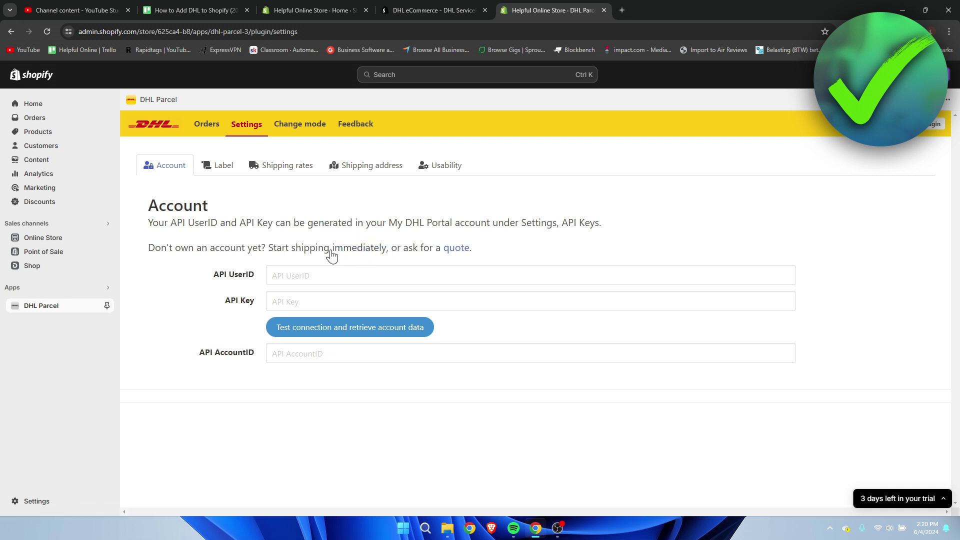
pyautogui.click(356, 249)
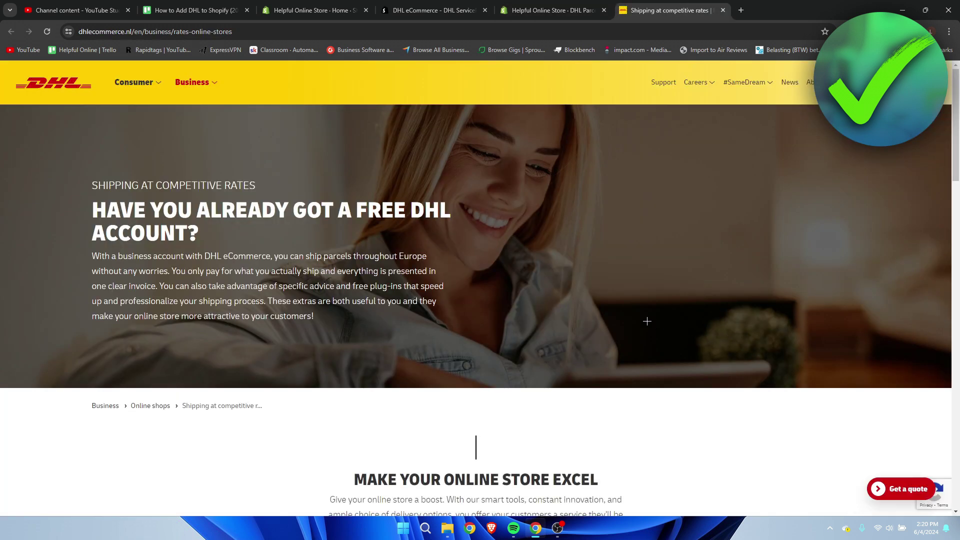
# Open DHL's business account registration form, set the title to Mr., and return to Shopify
pyautogui.scroll(-12, 647, 321)
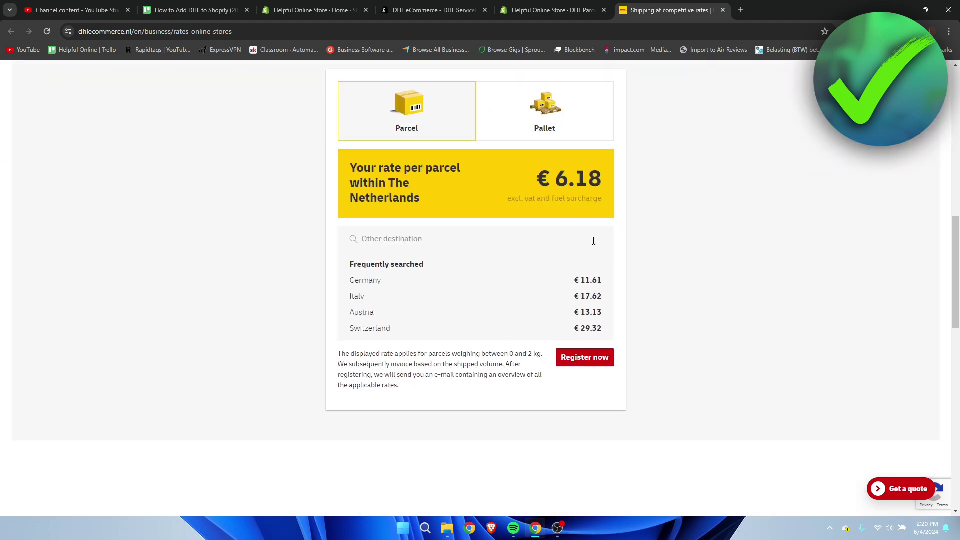
pyautogui.click(582, 361)
pyautogui.click(370, 210)
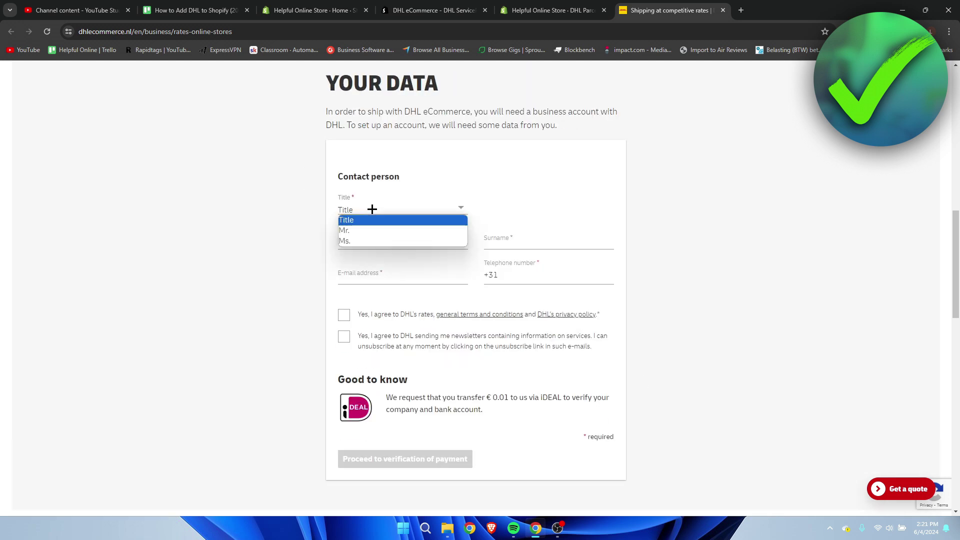
pyautogui.click(401, 230)
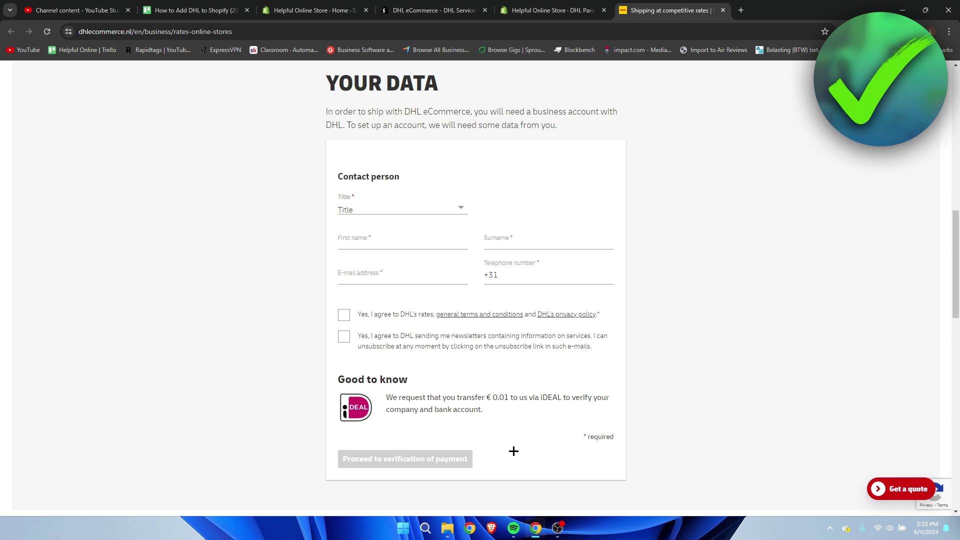
pyautogui.click(543, 1)
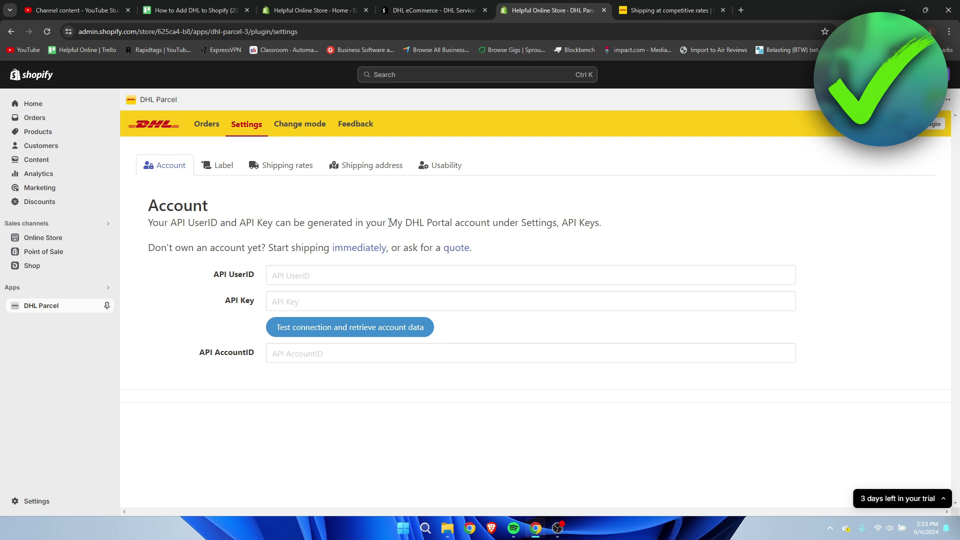
# Highlight 'My DHL' and 'API Keys' in the instructions and glance at the DHL signup form
pyautogui.moveTo(390, 223); pyautogui.dragTo(435, 223)
pyautogui.click(482, 225)
pyautogui.moveTo(564, 222); pyautogui.dragTo(622, 221)
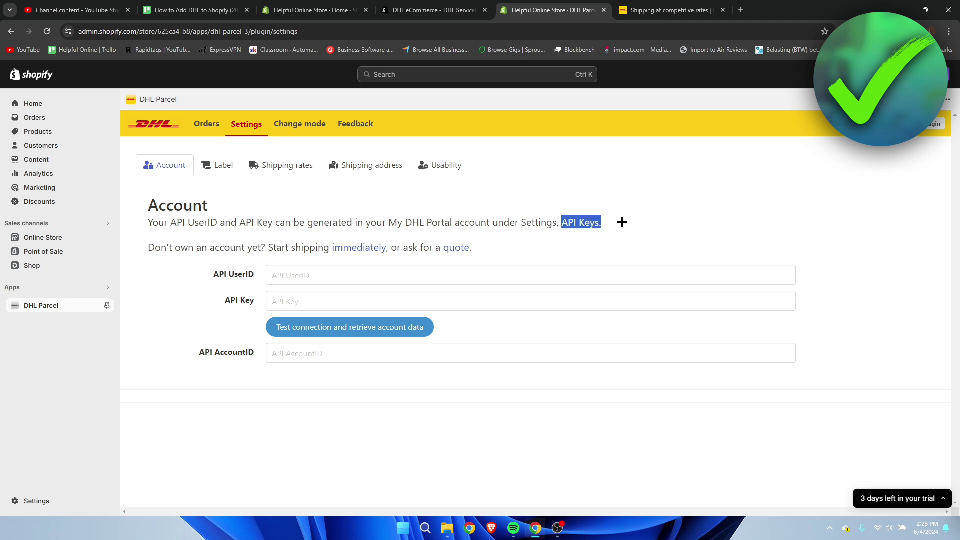
pyautogui.click(621, 221)
pyautogui.click(665, 10)
pyautogui.scroll(5, 733, 74)
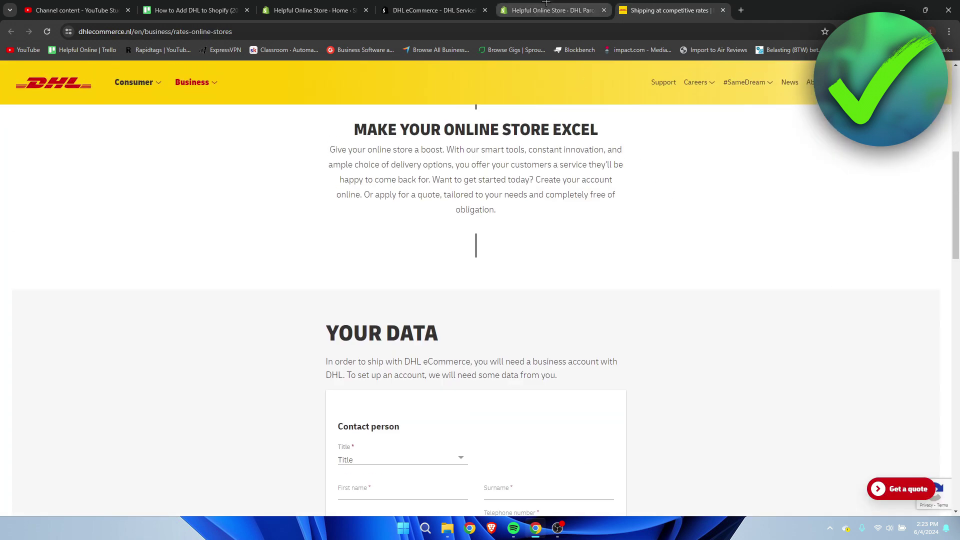
pyautogui.scroll(-3, 424, 243)
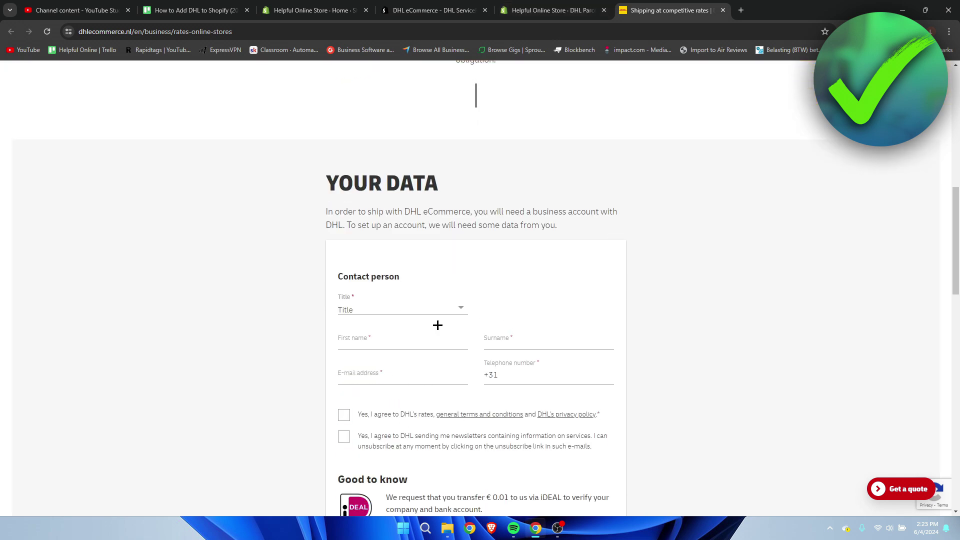
pyautogui.click(549, 5)
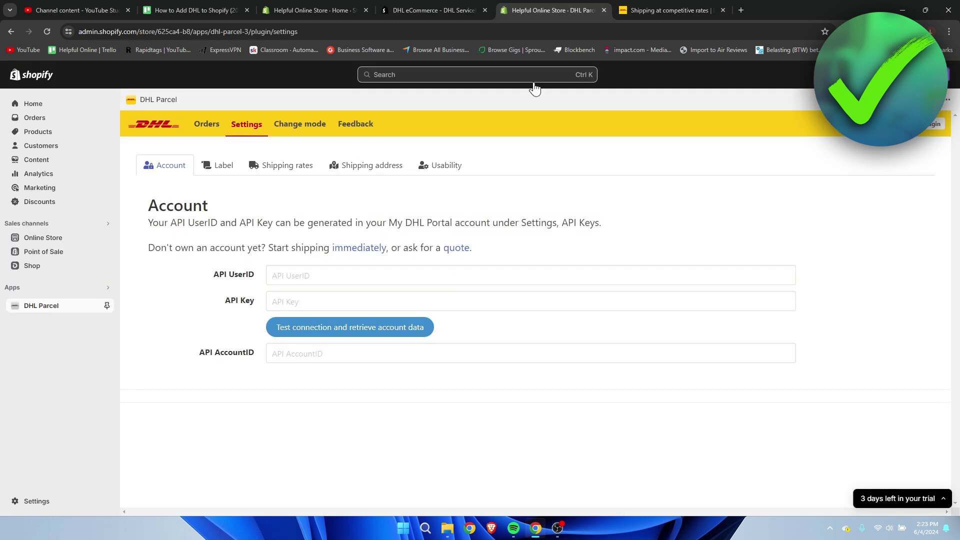
# Run 'Test connection and retrieve account data' with empty credentials, then view the Orders list
pyautogui.click(321, 277)
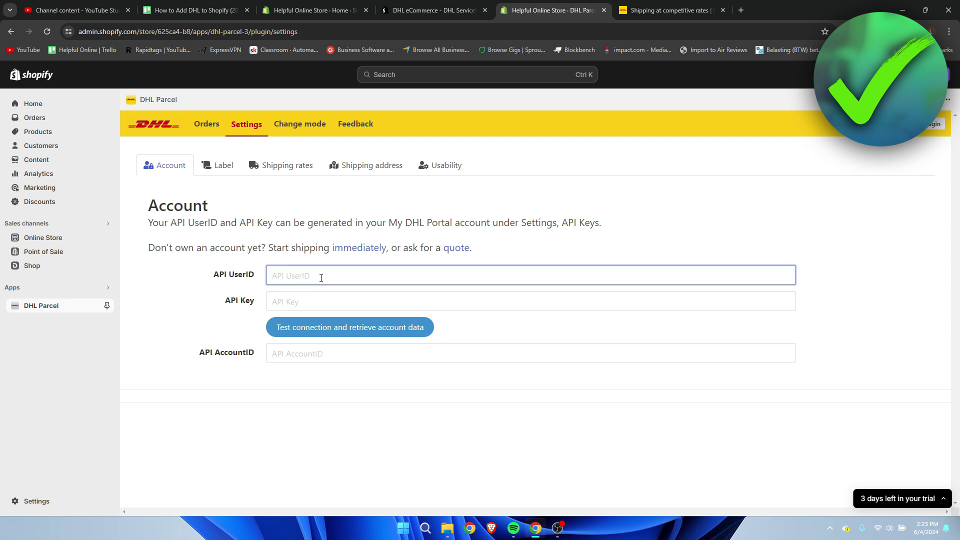
pyautogui.click(278, 301)
pyautogui.click(328, 279)
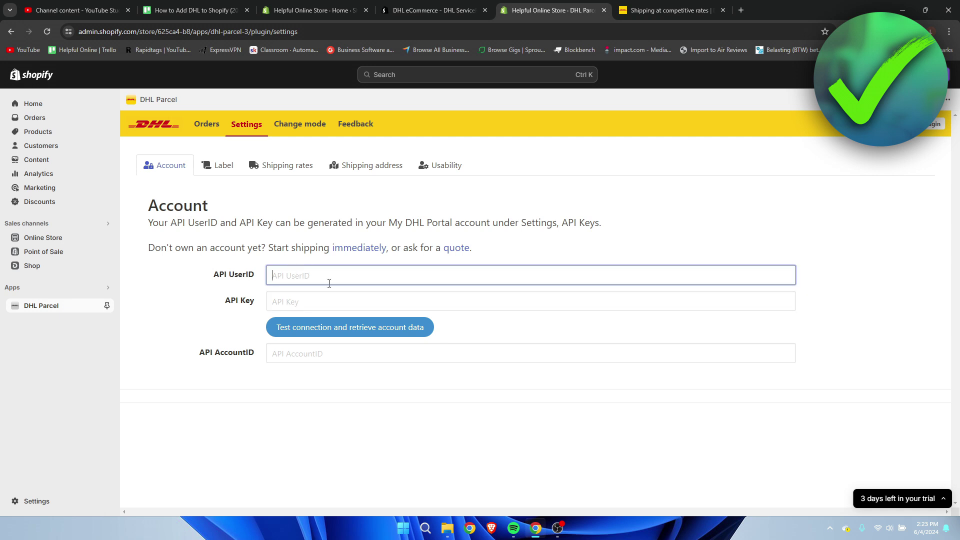
pyautogui.click(315, 329)
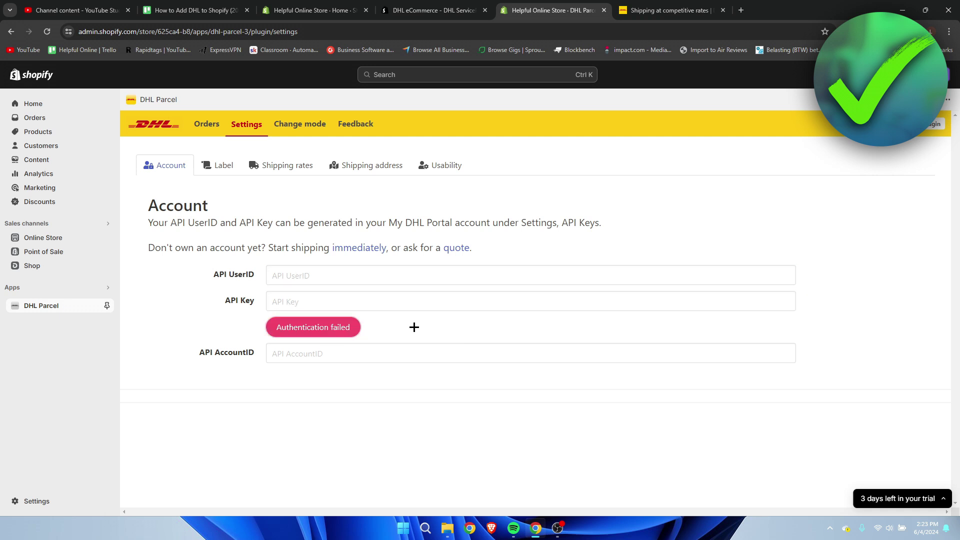
pyautogui.click(317, 355)
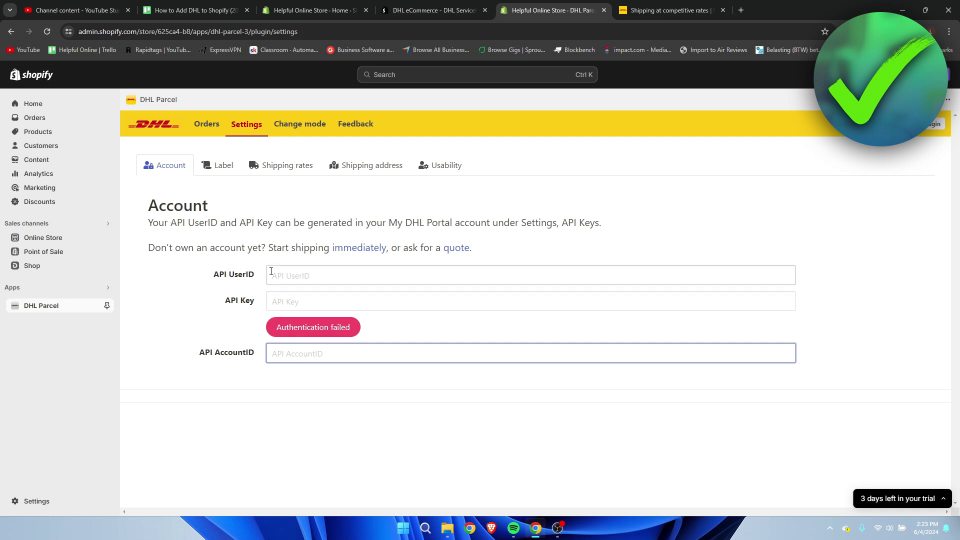
pyautogui.click(205, 125)
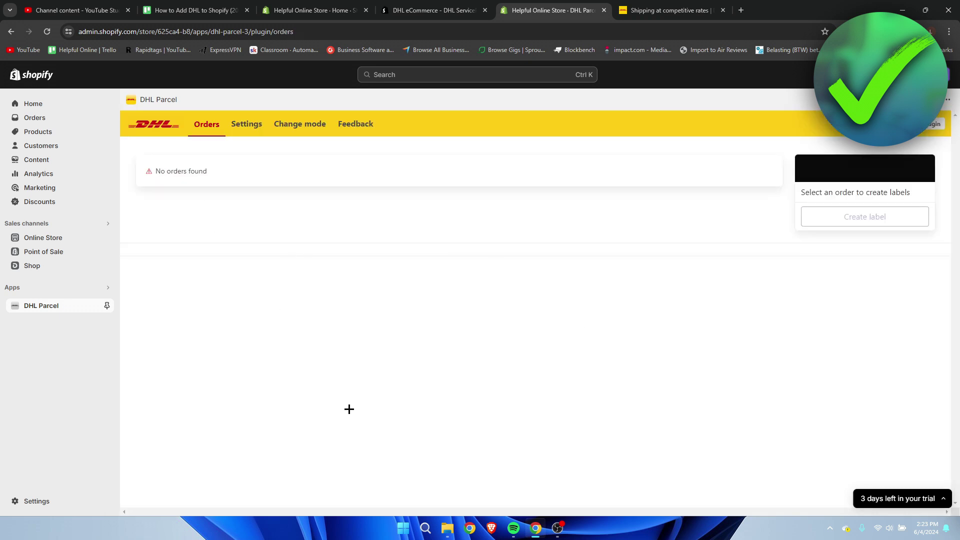
# Check the Change mode page and Feedback link, dismissing its e-mail prompt, then open Settings
pyautogui.click(282, 126)
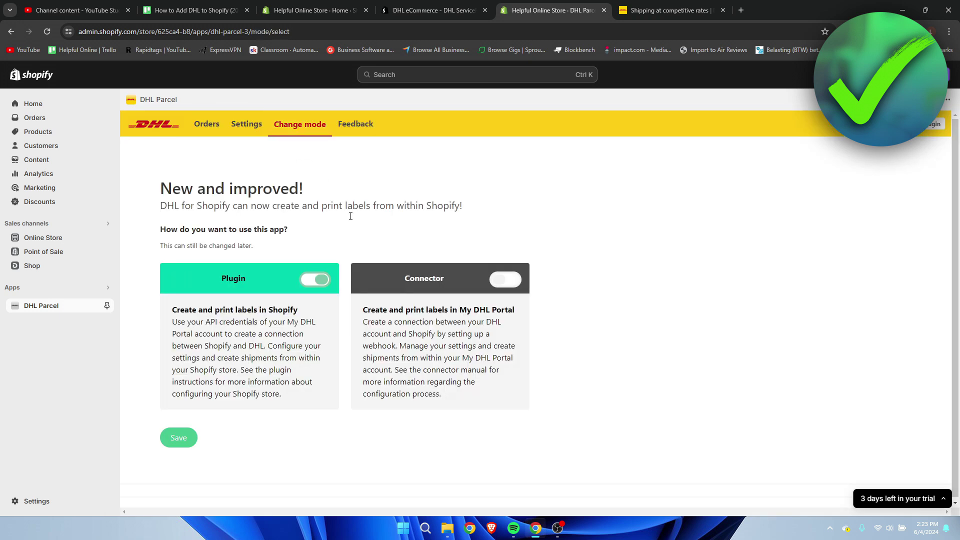
pyautogui.click(343, 130)
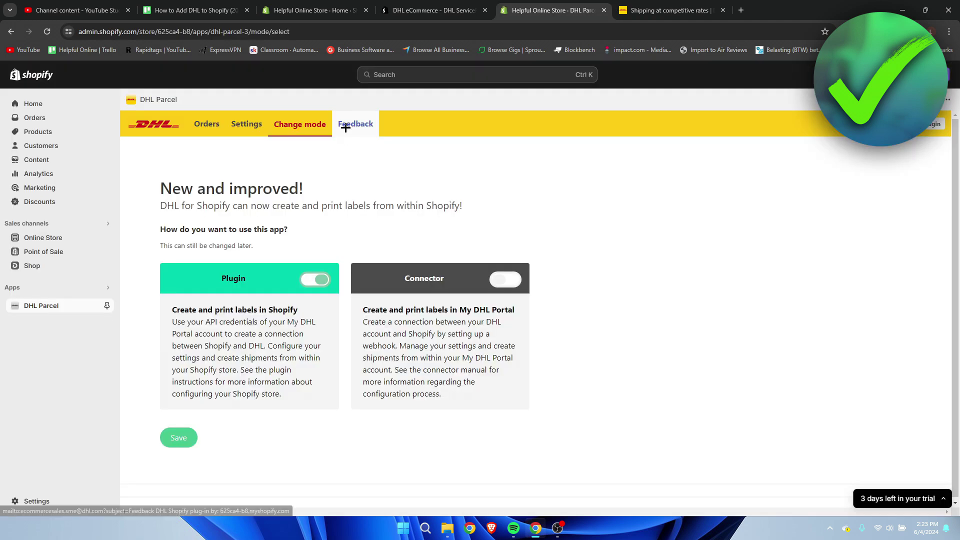
pyautogui.click(243, 128)
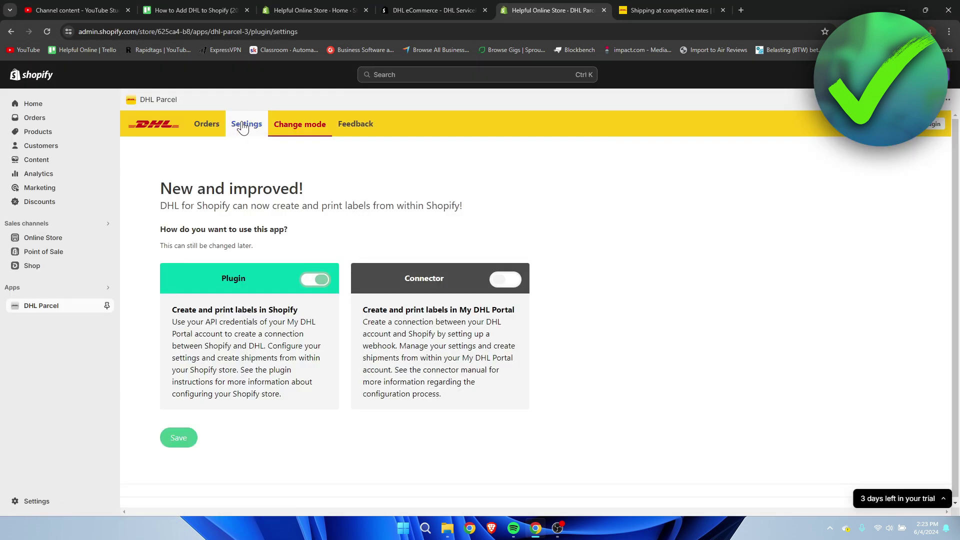
pyautogui.click(243, 127)
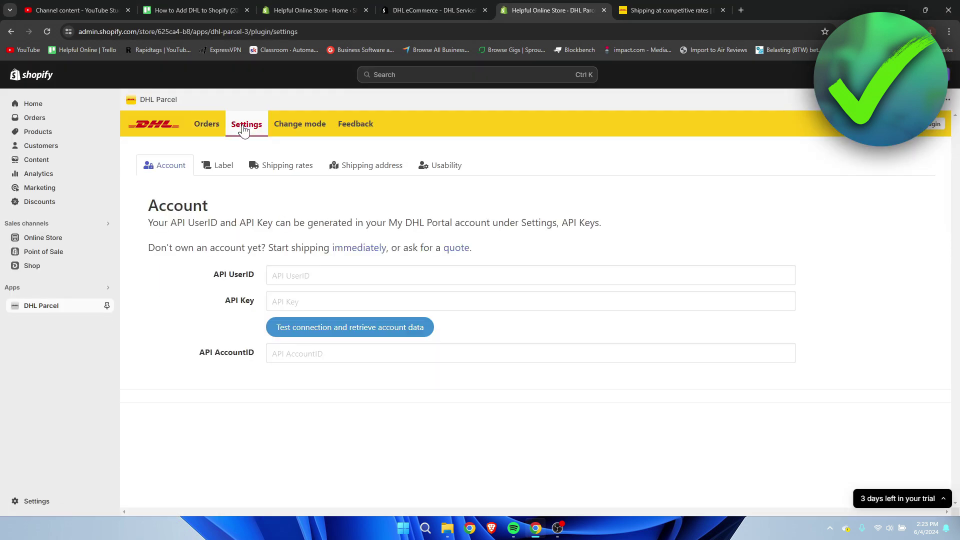
# Browse the Label, Shipping rates, Shipping address and Usability settings tabs
pyautogui.click(222, 169)
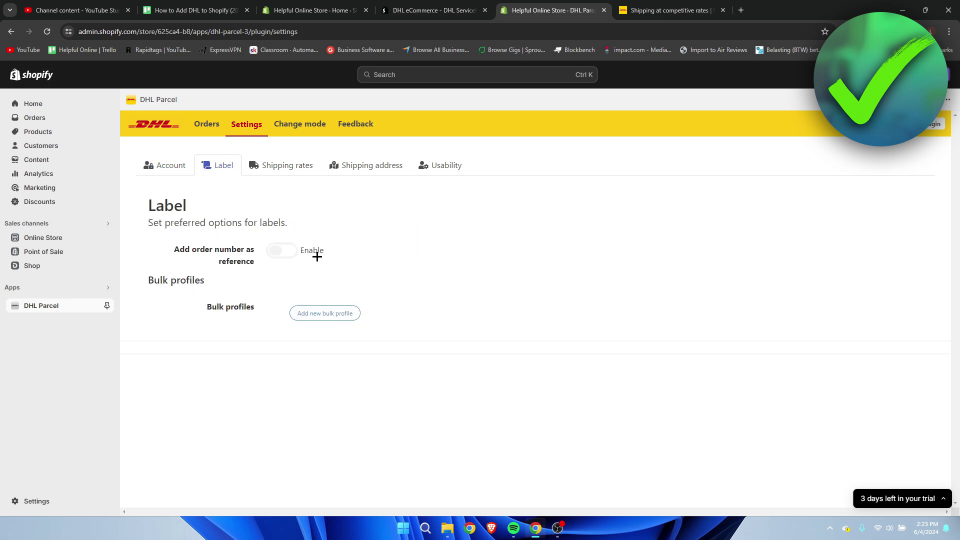
pyautogui.click(272, 167)
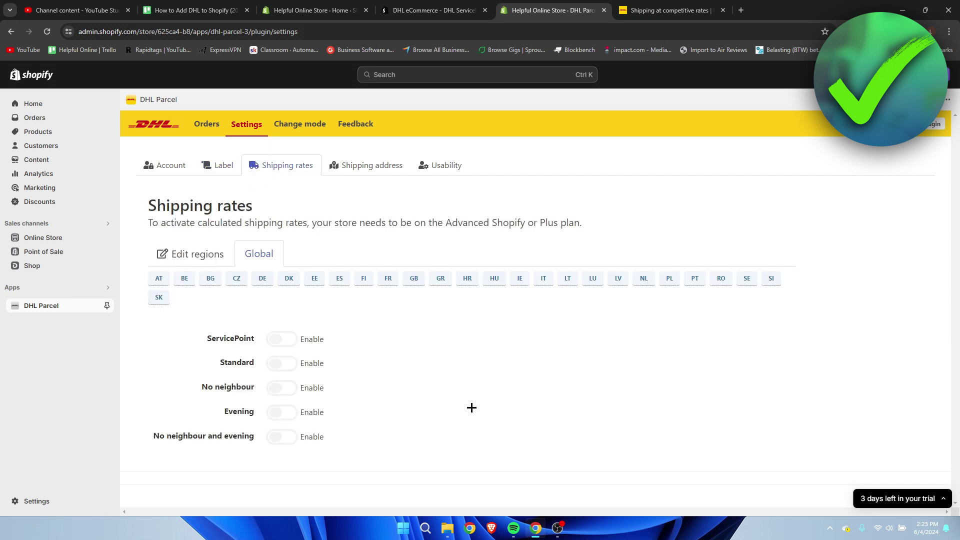
pyautogui.click(365, 173)
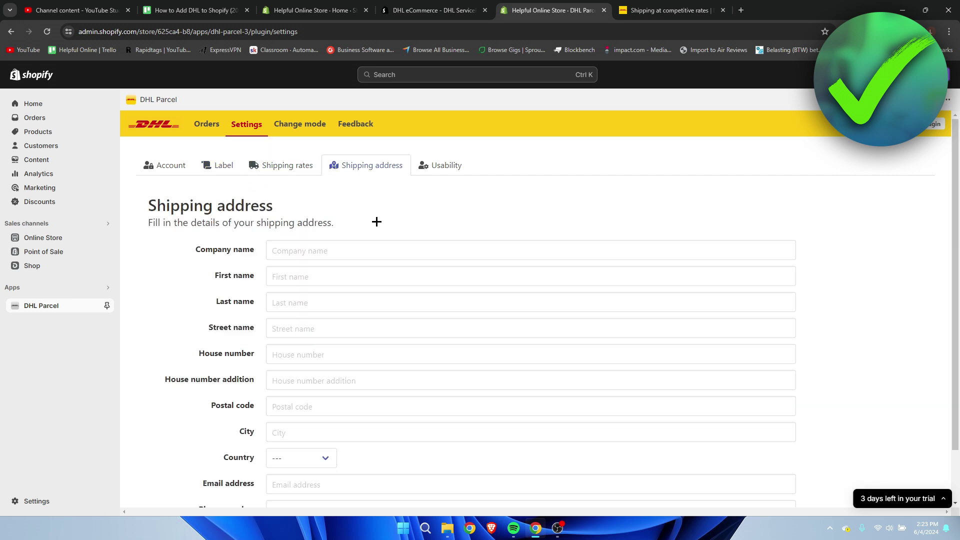
pyautogui.scroll(-1, 388, 237)
pyautogui.scroll(1, 450, 212)
pyautogui.click(455, 170)
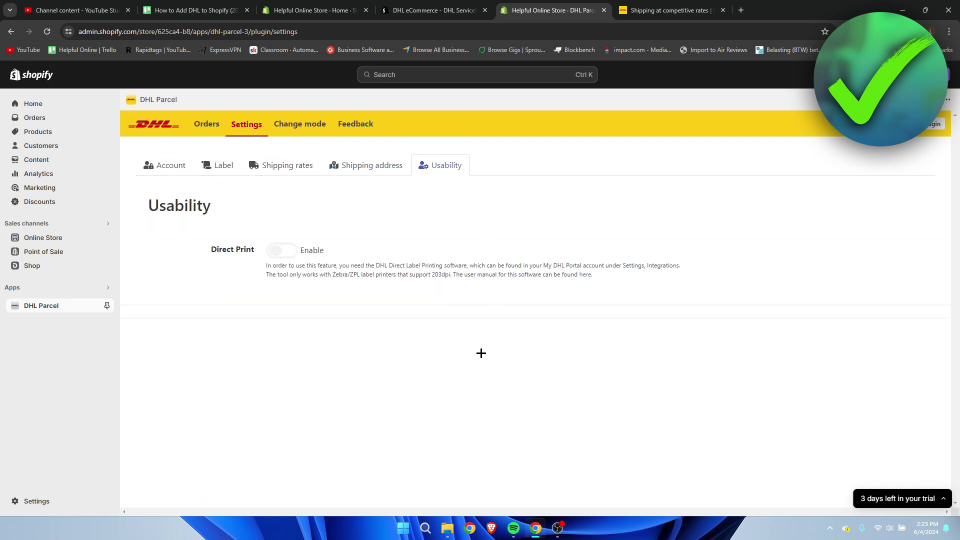